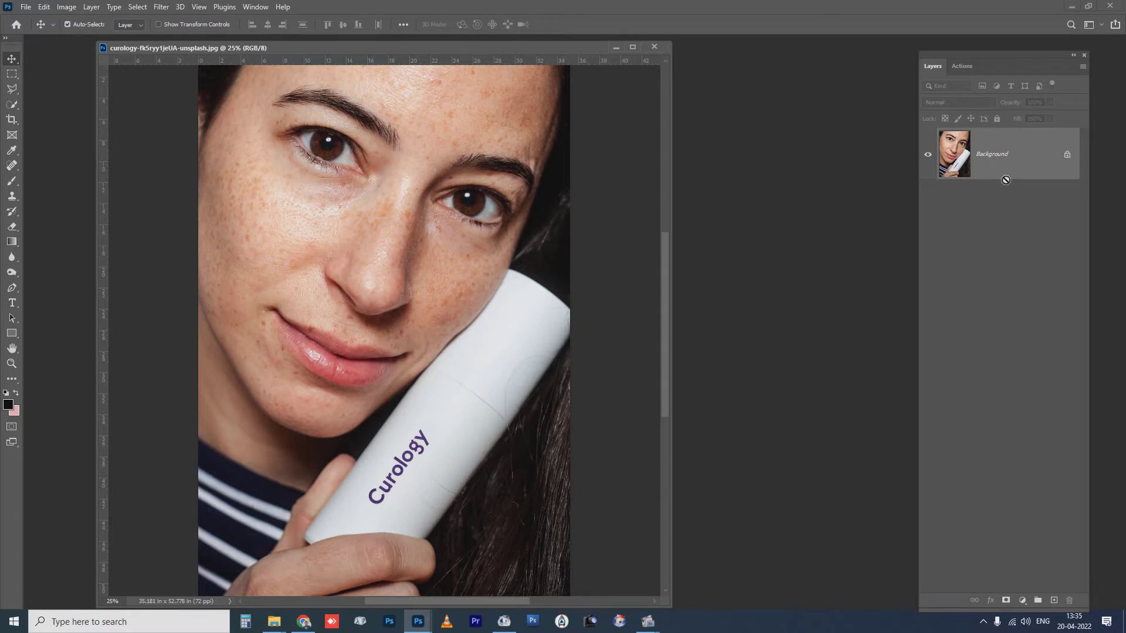
# Step: Duplicate the Background layer, convert the copy to a smart object and duplicate that smart object
pyautogui.hotkey('ctrl', 'j')
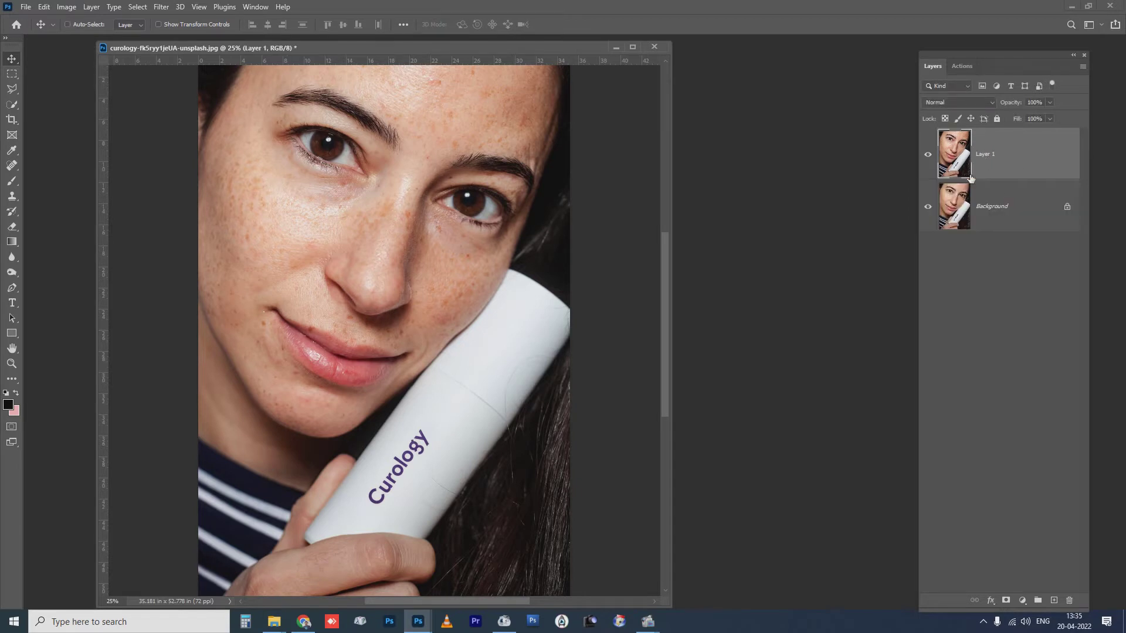
pyautogui.rightClick(1042, 150)
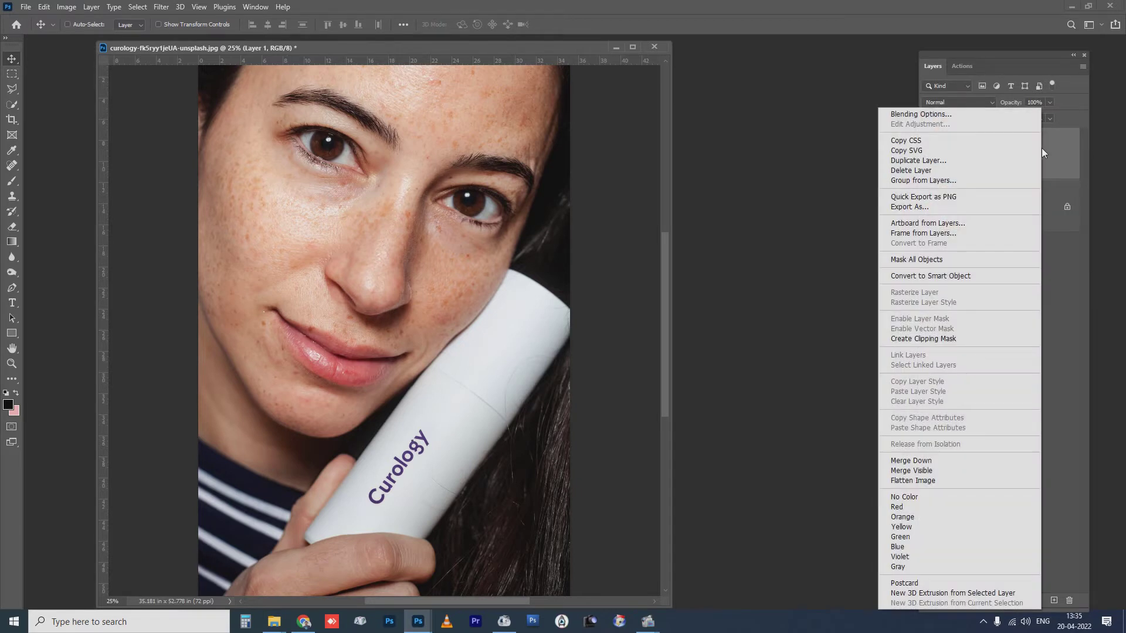
pyautogui.click(986, 275)
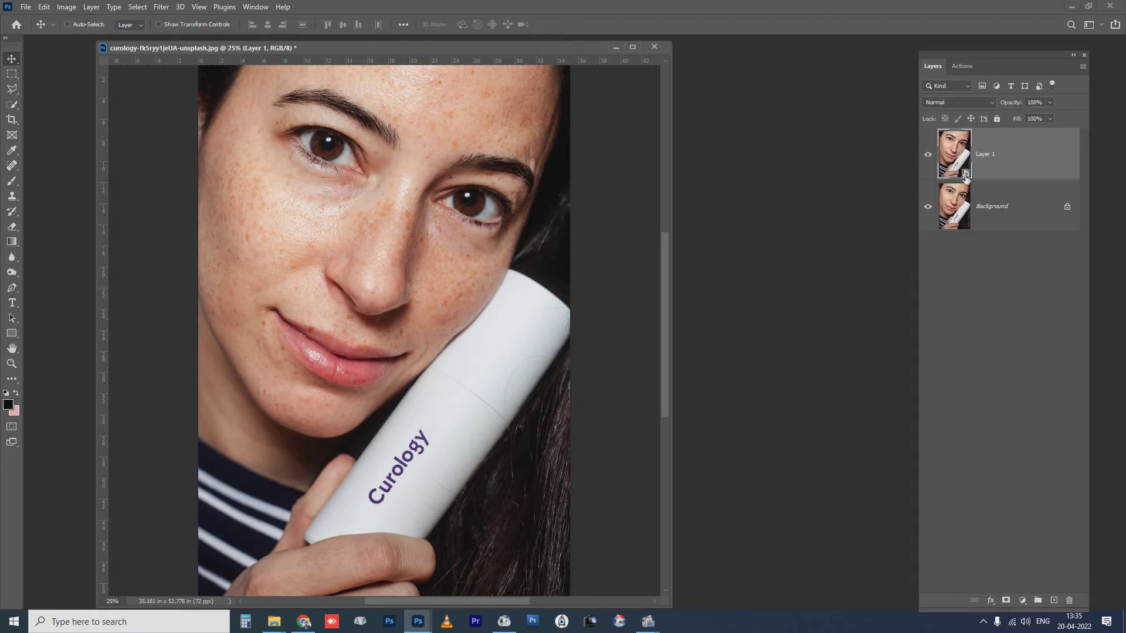
pyautogui.press('ctrl')
pyautogui.hotkey('ctrl', 'j')
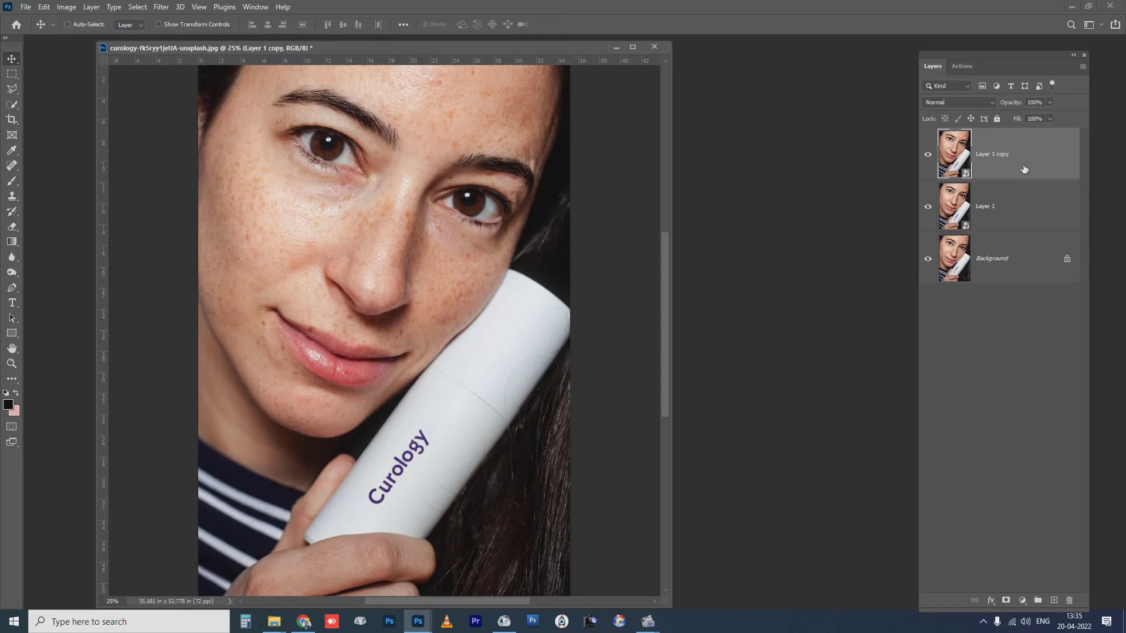
# Step: Rename the lower smart object layer Blur and the upper one Hi-pass
pyautogui.doubleClick(985, 206)
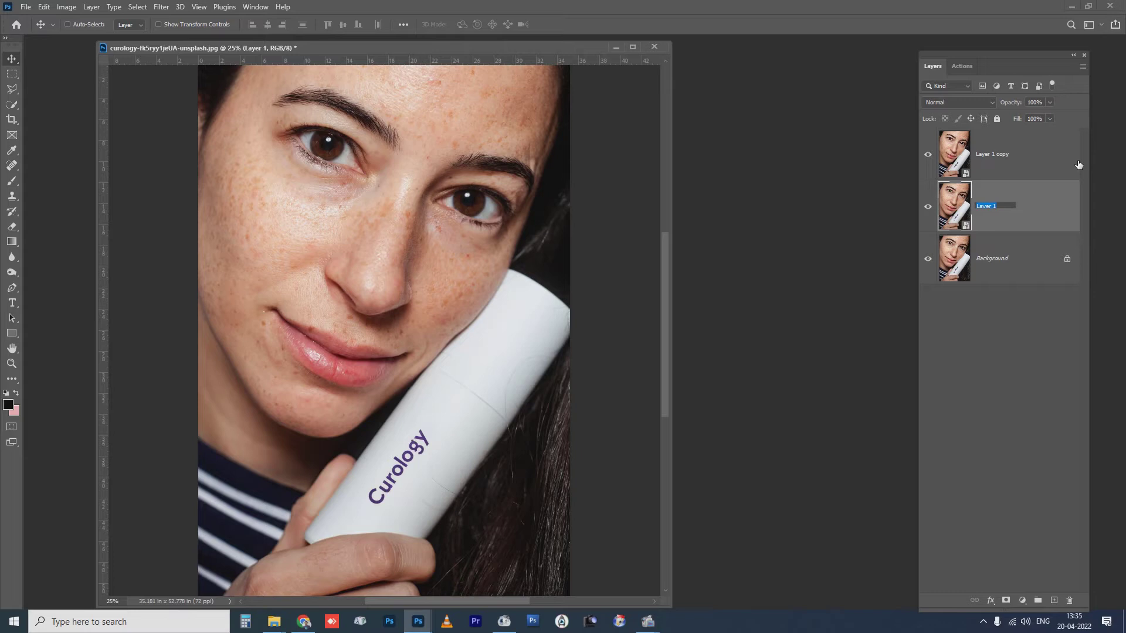
pyautogui.write('Blur')
pyautogui.doubleClick(987, 154)
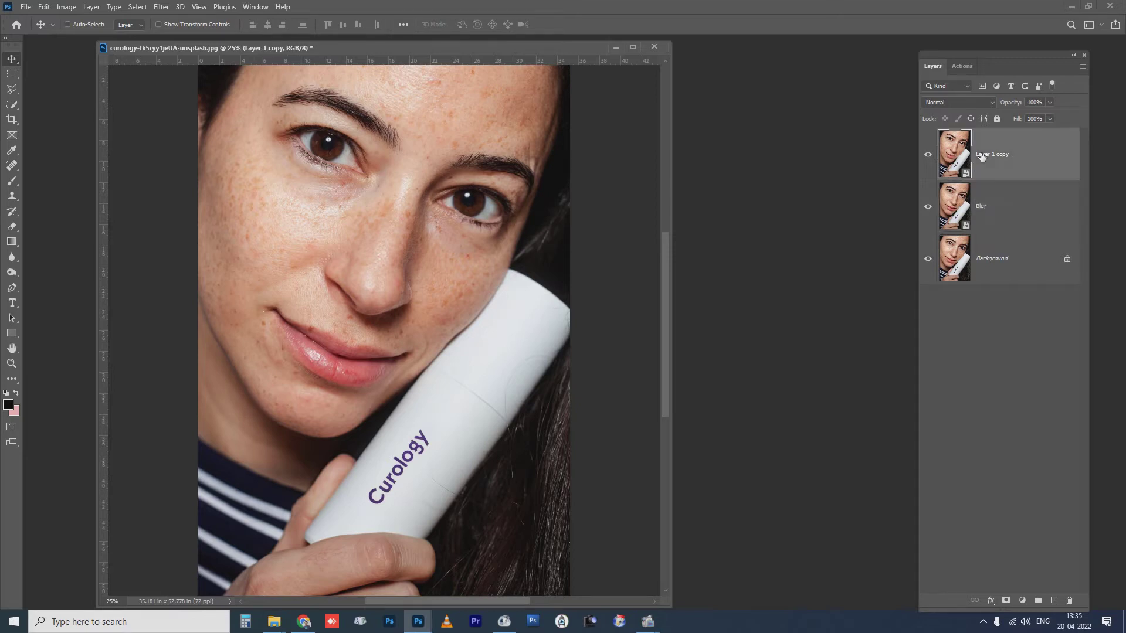
pyautogui.write('Hi-pass')
# Step: Hide the Hi-pass layer and apply a Gaussian Blur with a radius of 45 pixels to the Blur layer
pyautogui.click(928, 157)
pyautogui.click(927, 157)
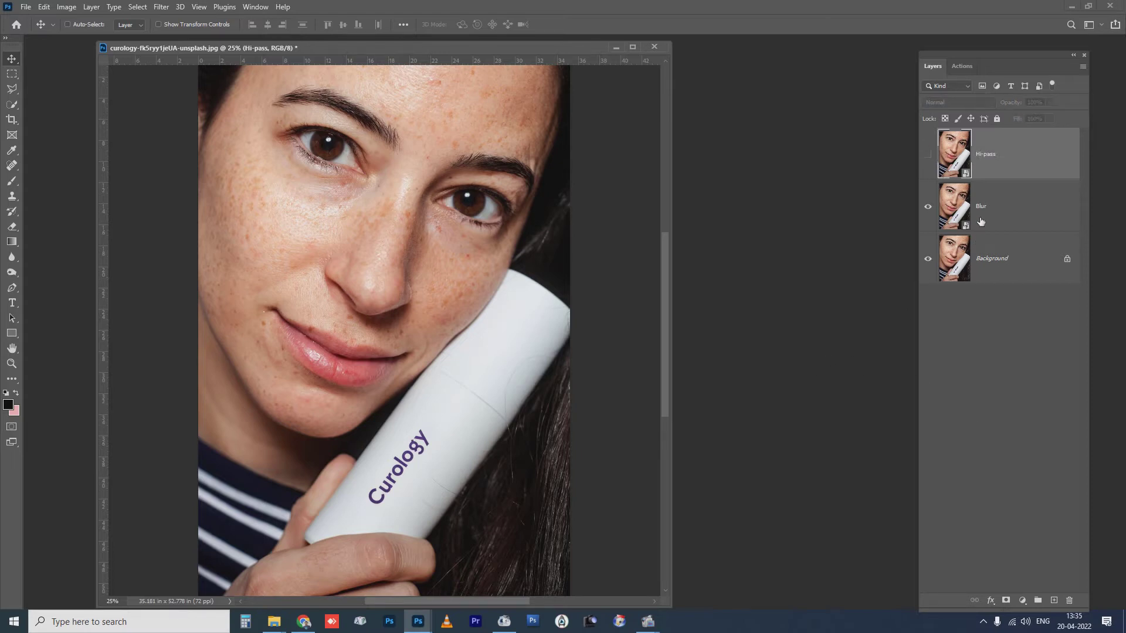
pyautogui.click(1020, 218)
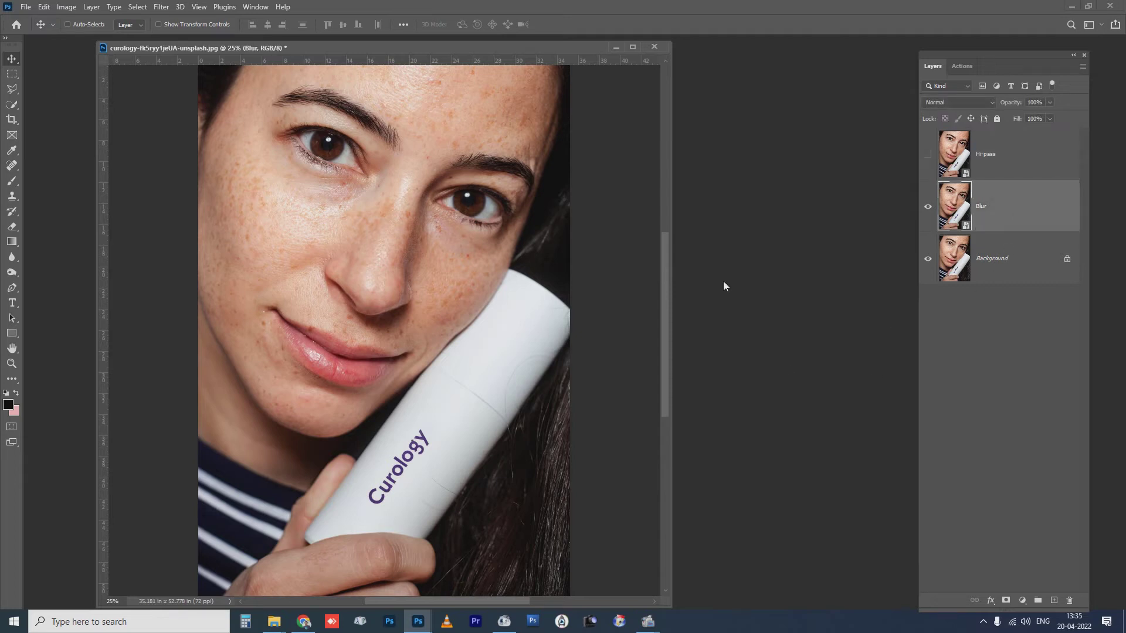
pyautogui.click(160, 8)
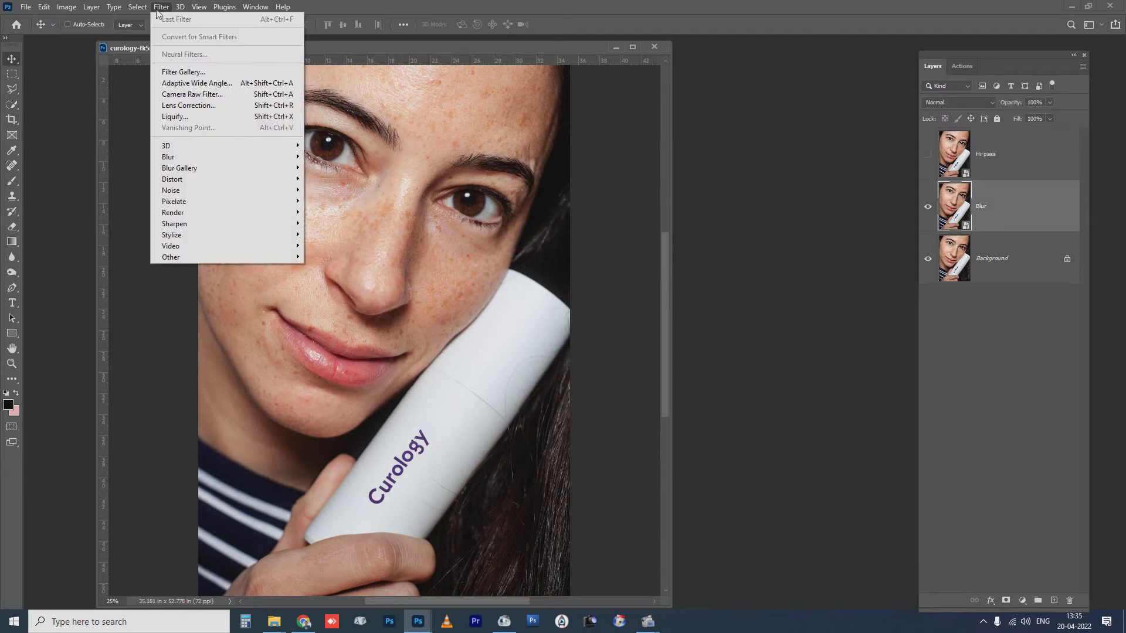
pyautogui.moveTo(169, 157)
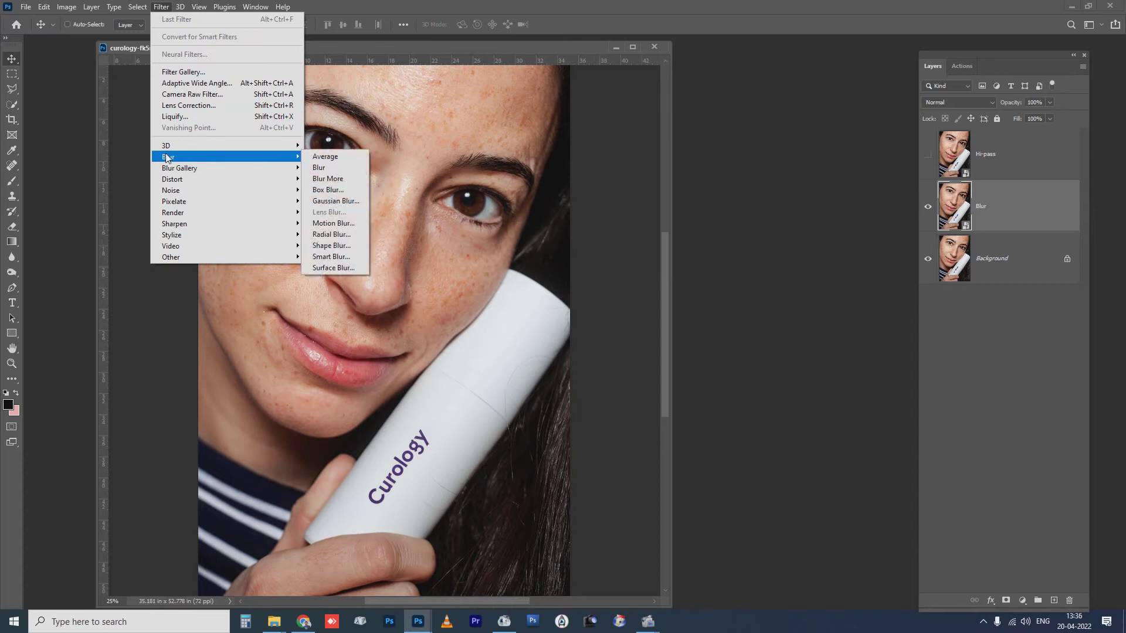
pyautogui.click(339, 201)
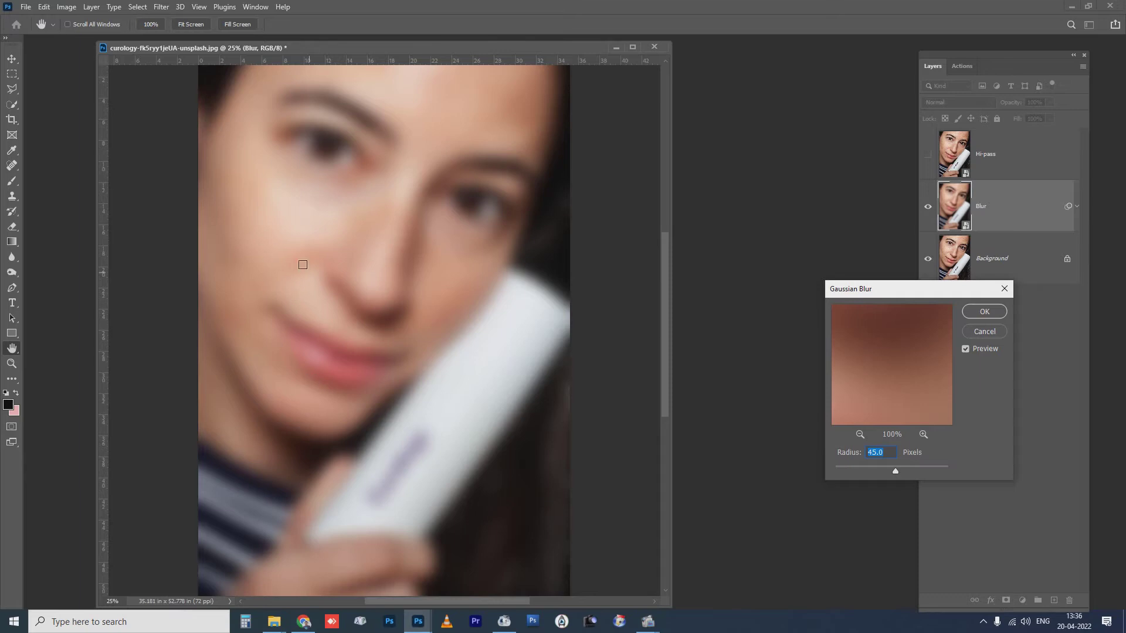
pyautogui.click(301, 262)
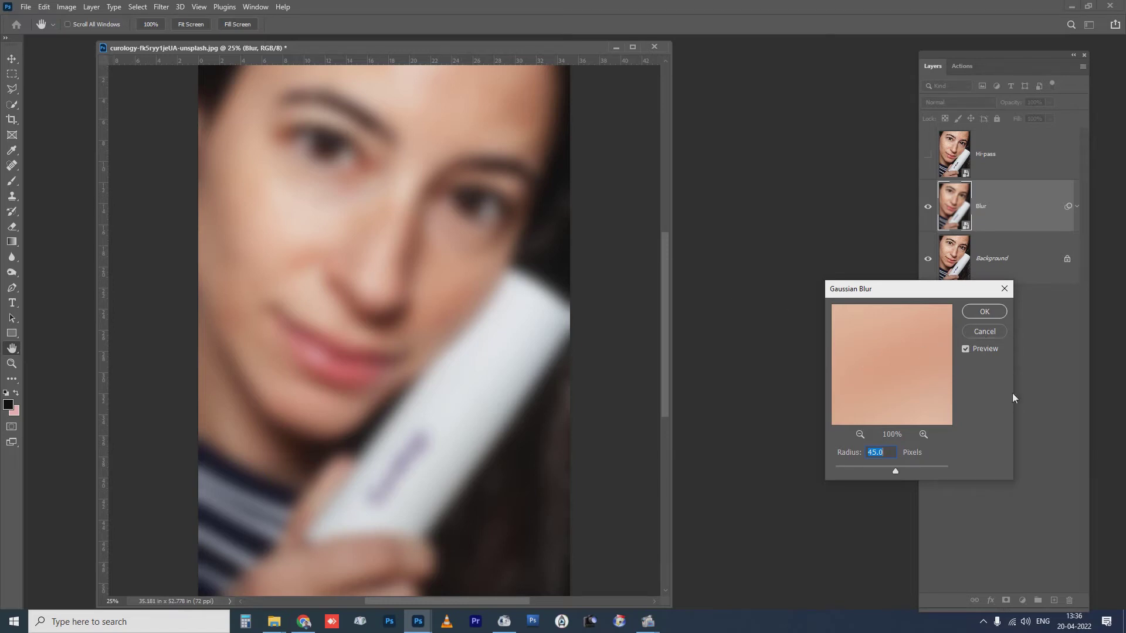
pyautogui.click(891, 471)
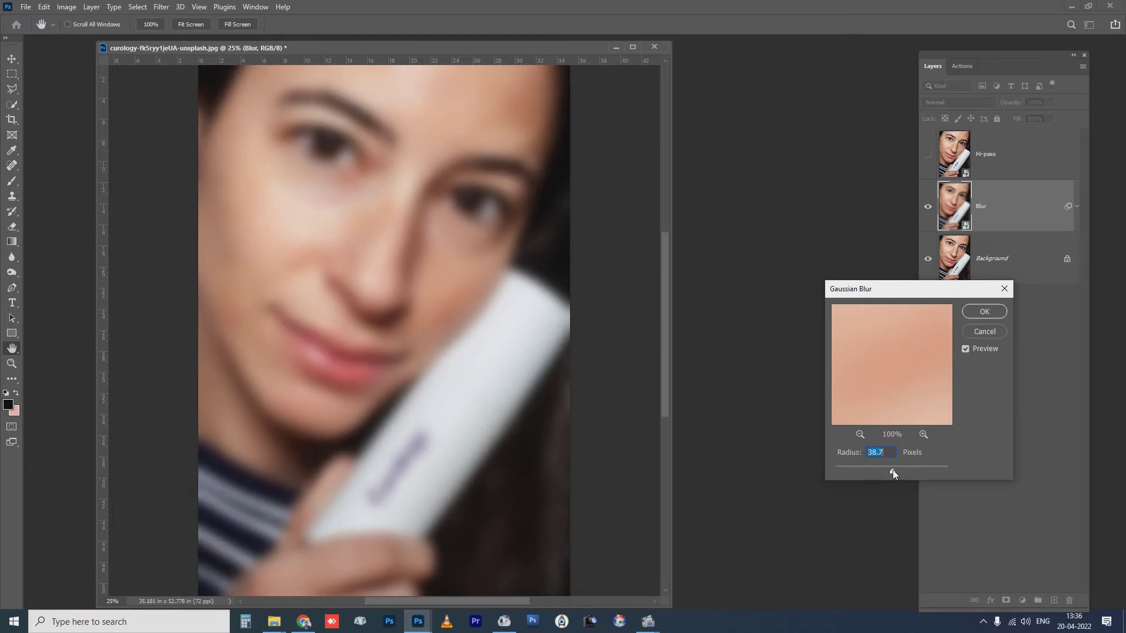
pyautogui.moveTo(896, 470); pyautogui.dragTo(839, 452)
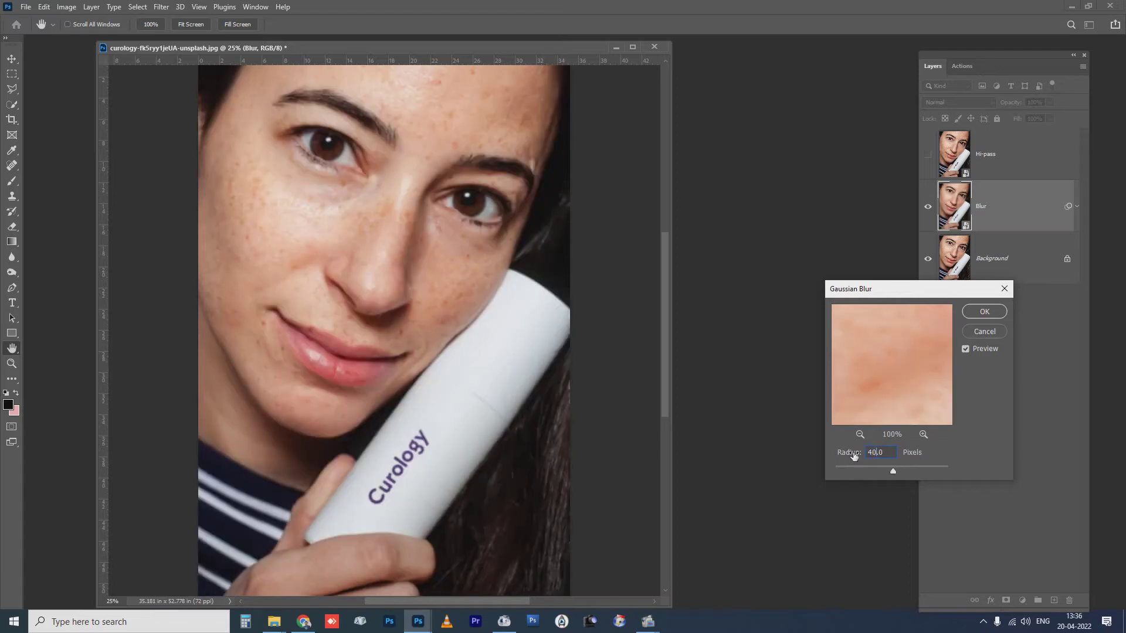
pyautogui.doubleClick(878, 455)
pyautogui.write('45')
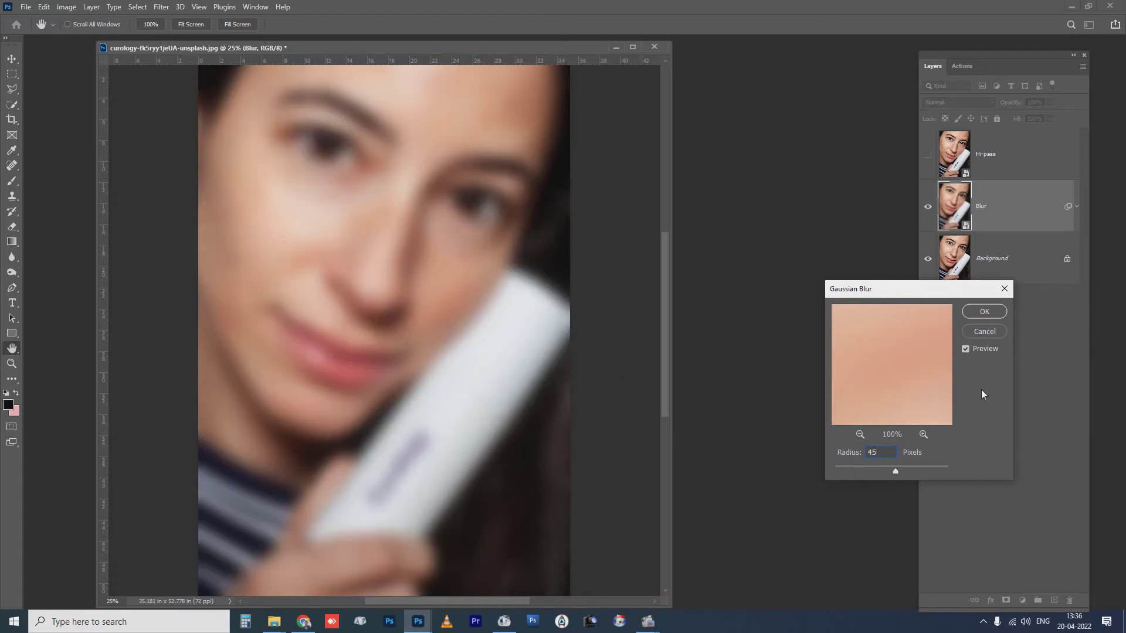
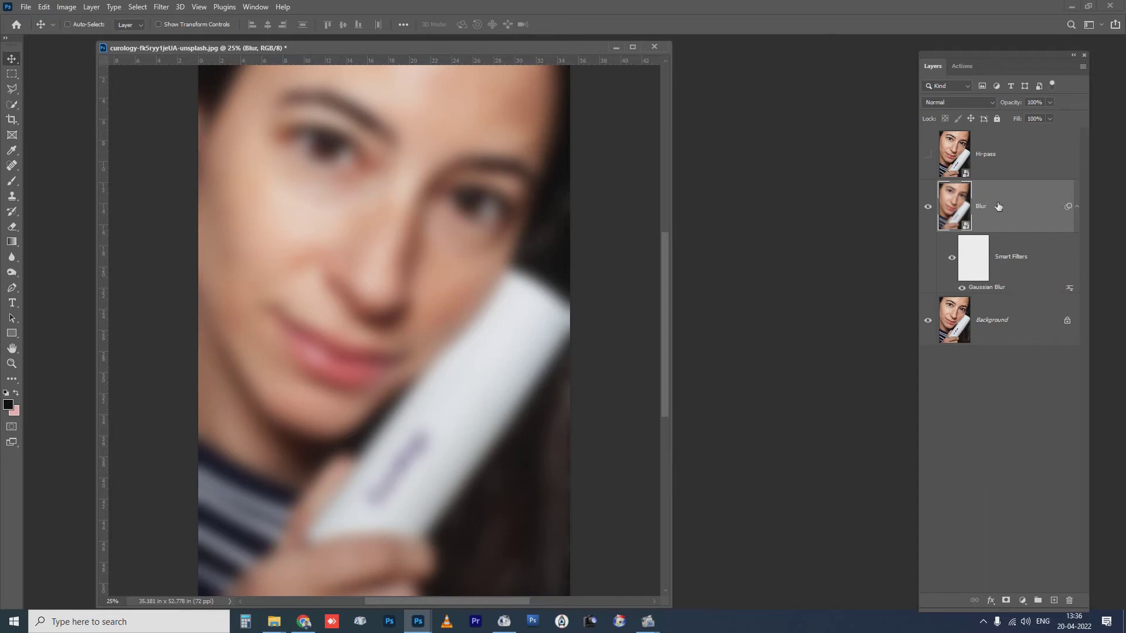
# Step: Show the Hi-pass layer and apply a High Pass filter with a radius of 1.2 pixels to it
pyautogui.click(997, 159)
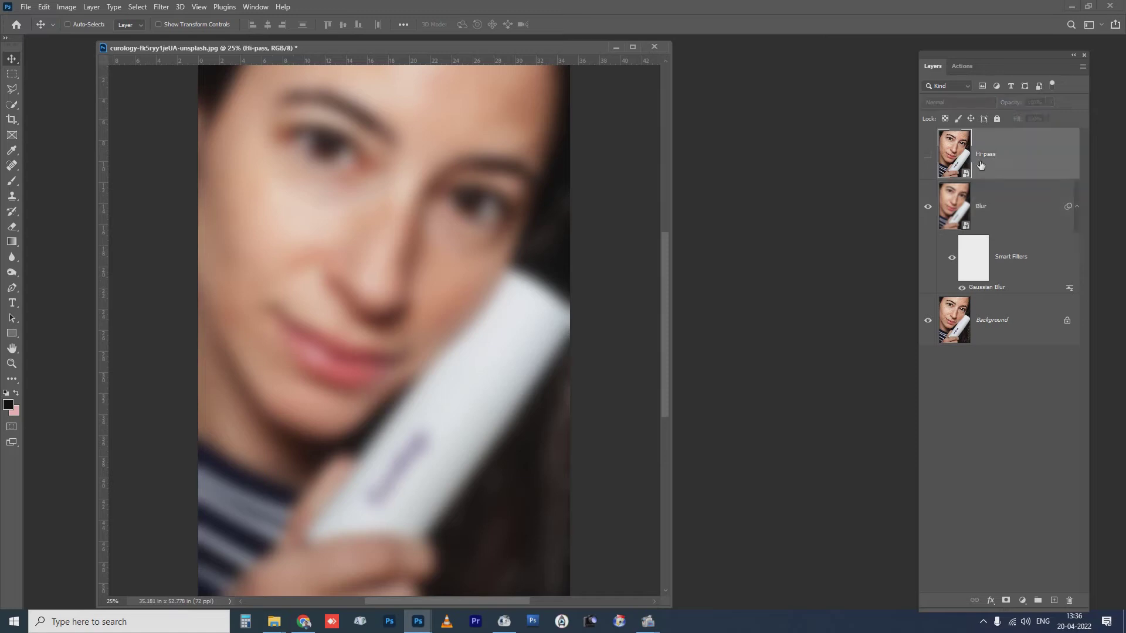
pyautogui.click(929, 155)
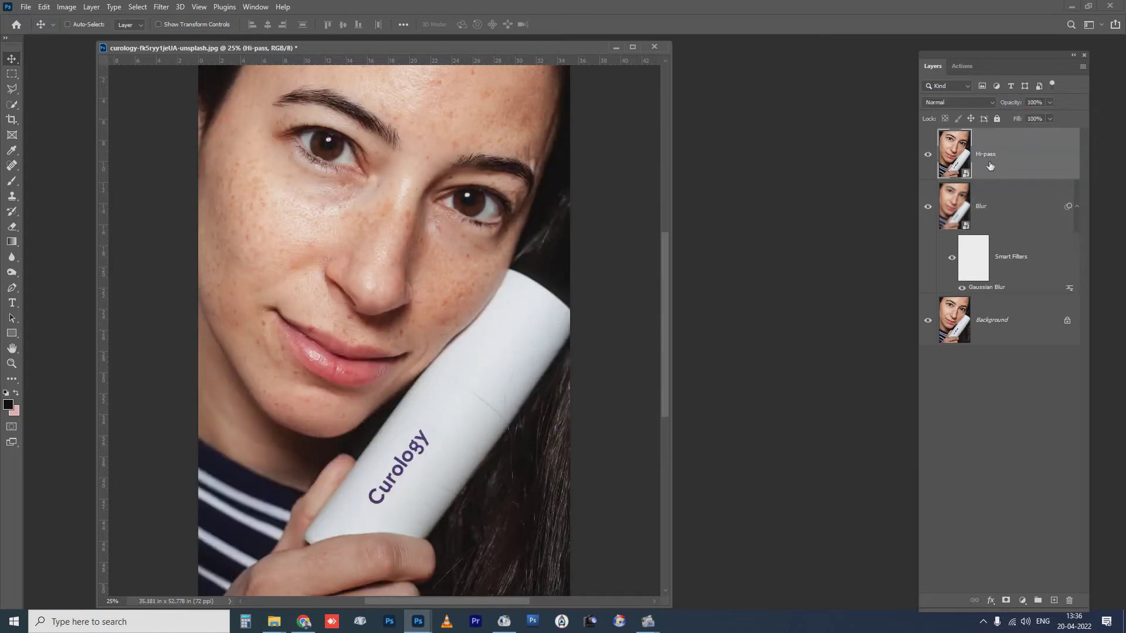
pyautogui.click(162, 8)
pyautogui.moveTo(176, 257)
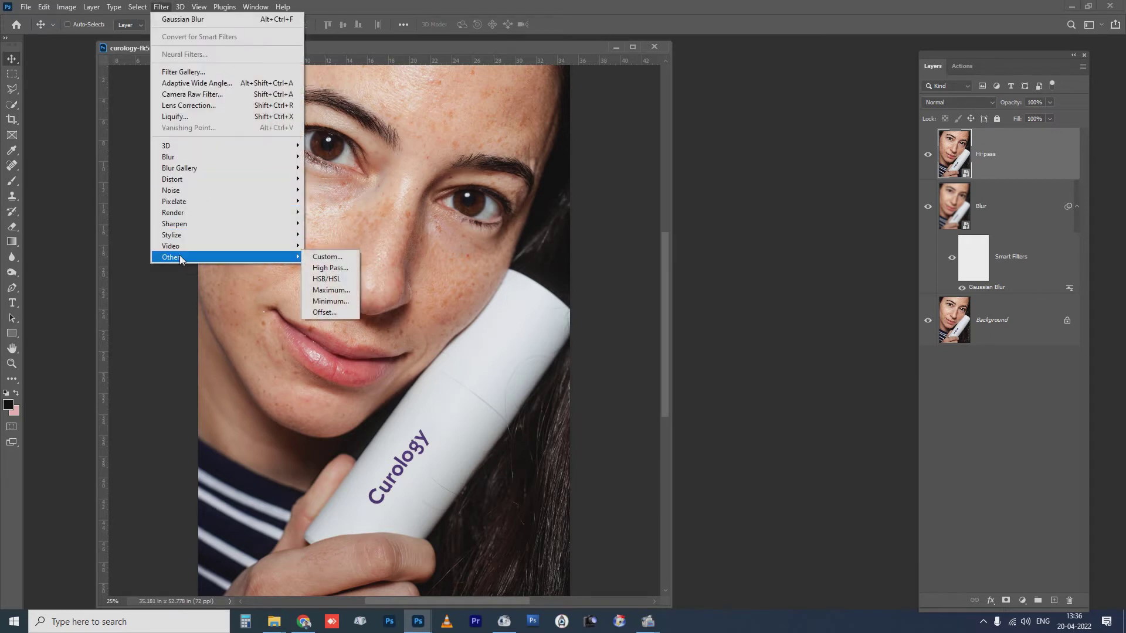
pyautogui.click(332, 267)
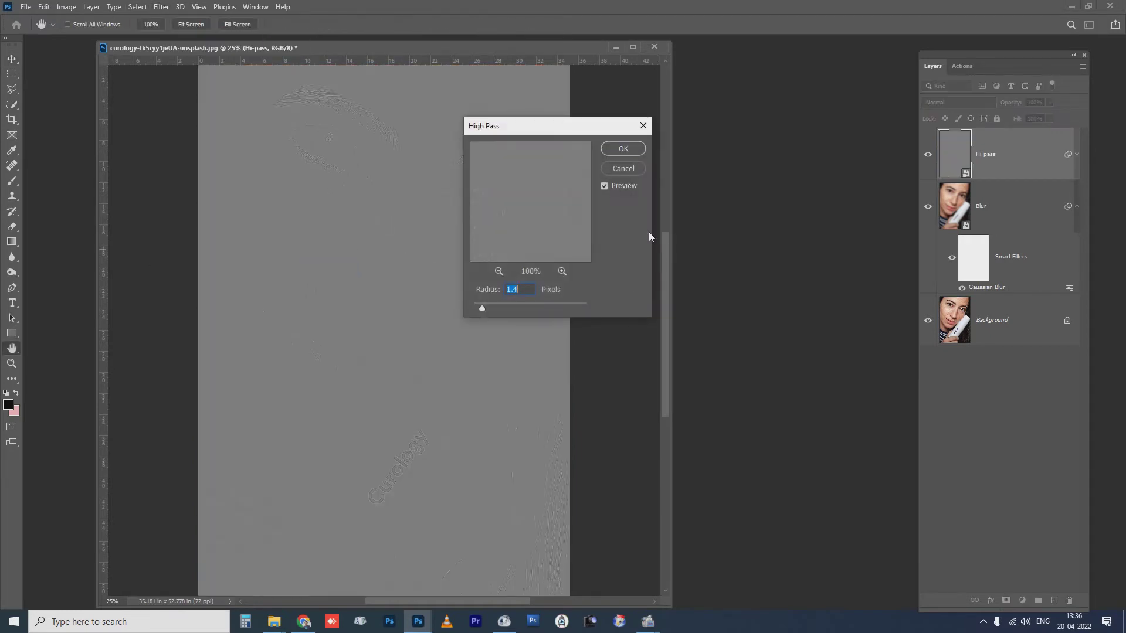
pyautogui.moveTo(548, 131); pyautogui.dragTo(606, 225)
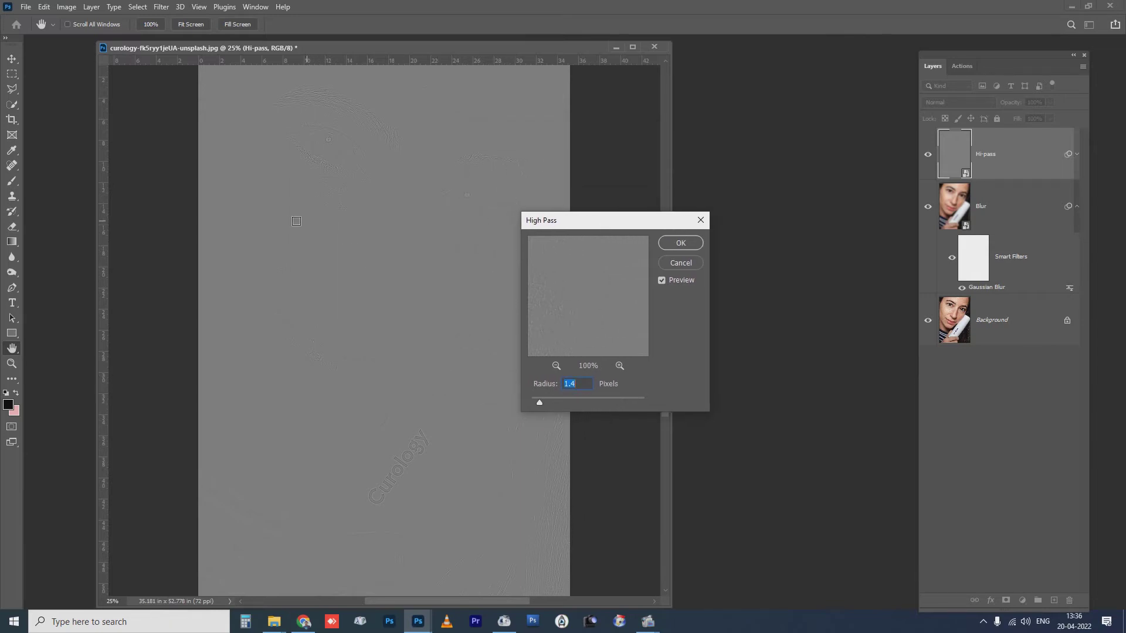
pyautogui.click(327, 146)
pyautogui.write('1.2')
pyautogui.click(355, 201)
pyautogui.click(680, 244)
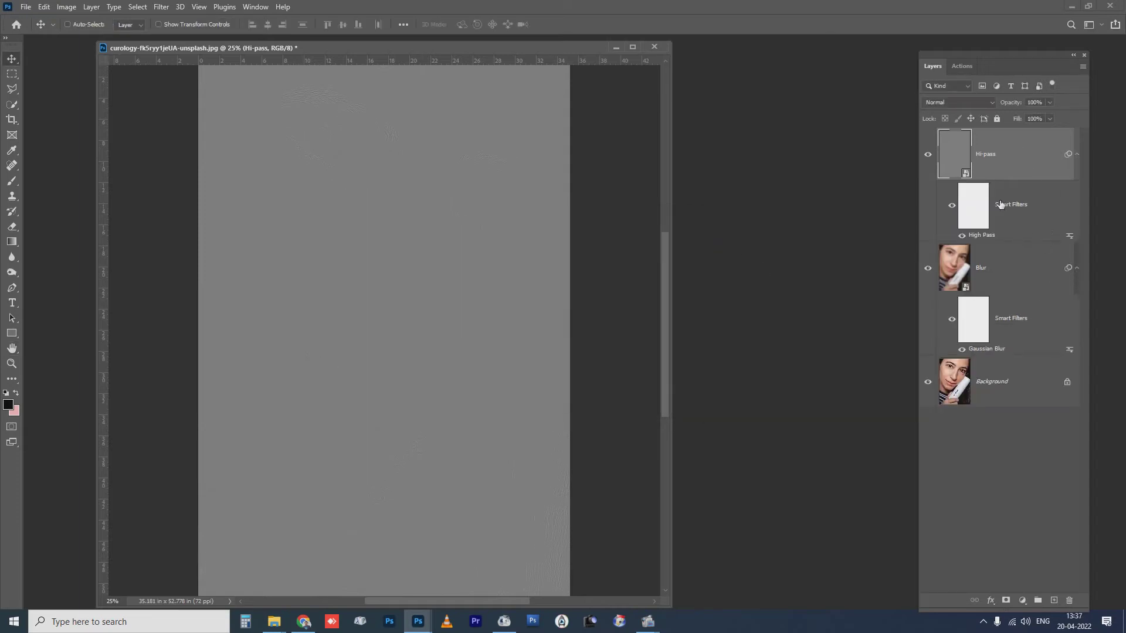
# Step: Set the Hi-pass layer's blend mode to Soft Light and group it with the Blur layer
pyautogui.click(966, 103)
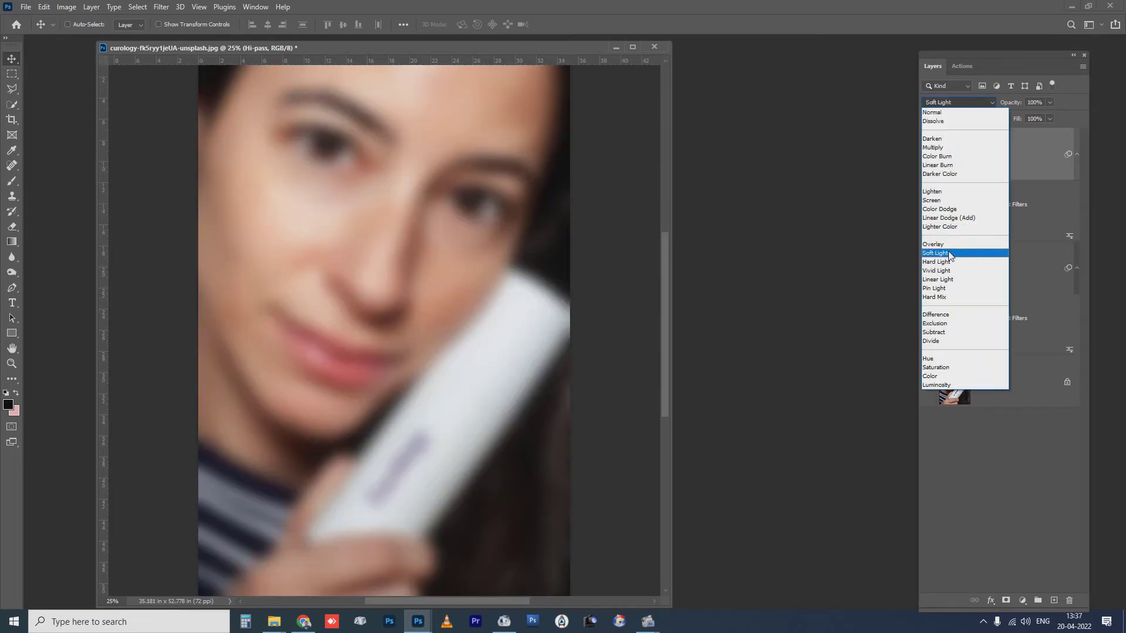
pyautogui.click(950, 254)
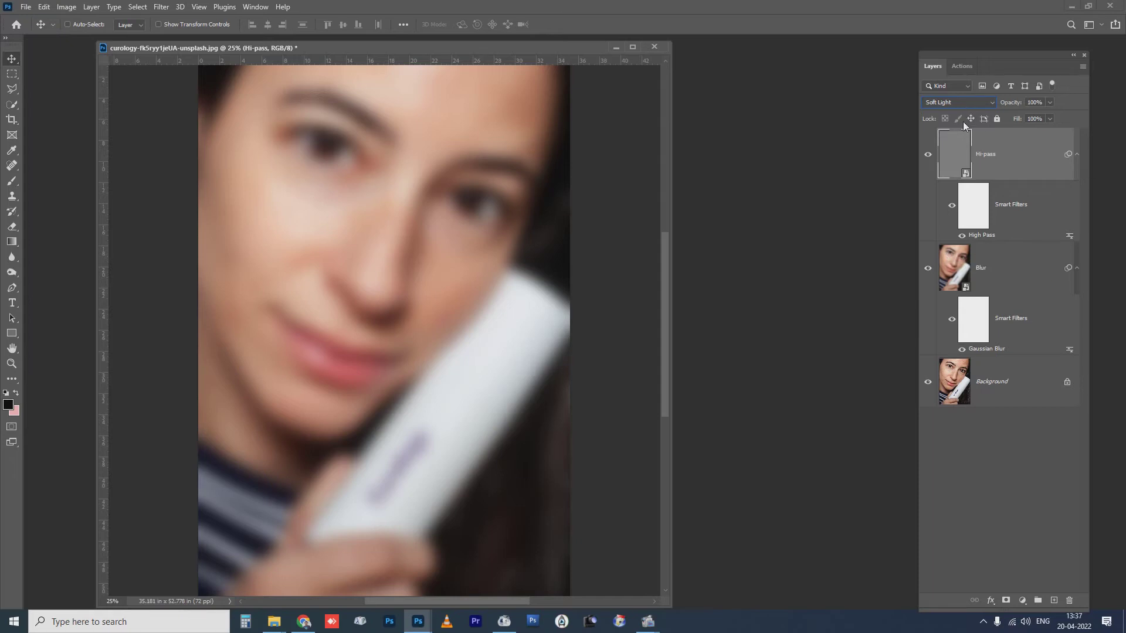
pyautogui.click(1027, 269)
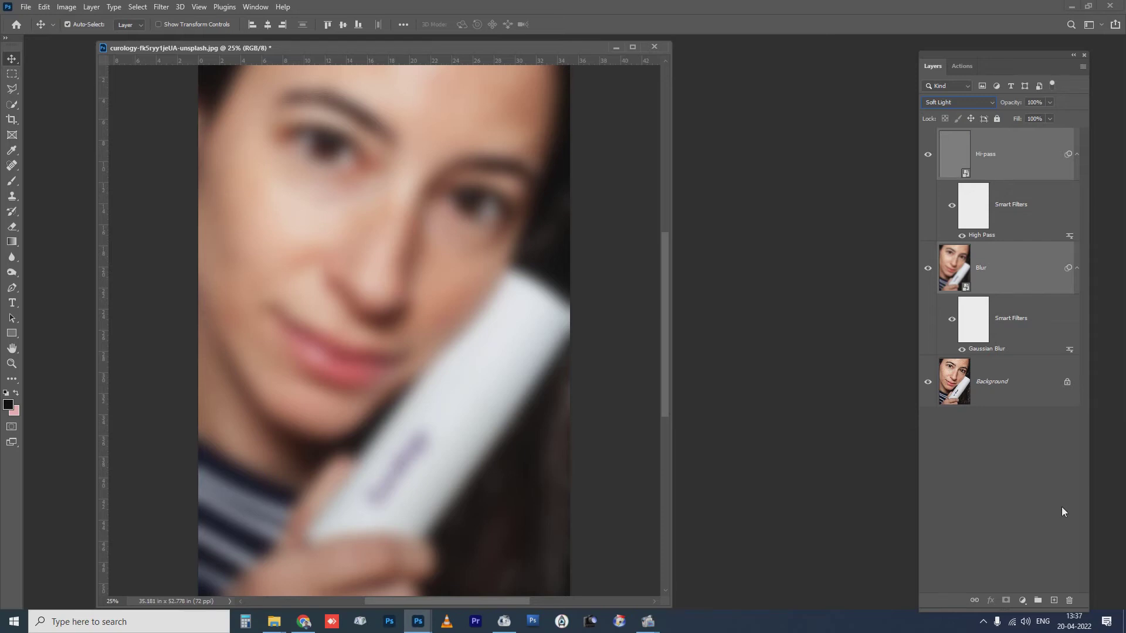
pyautogui.hotkey('ctrl', 'g')
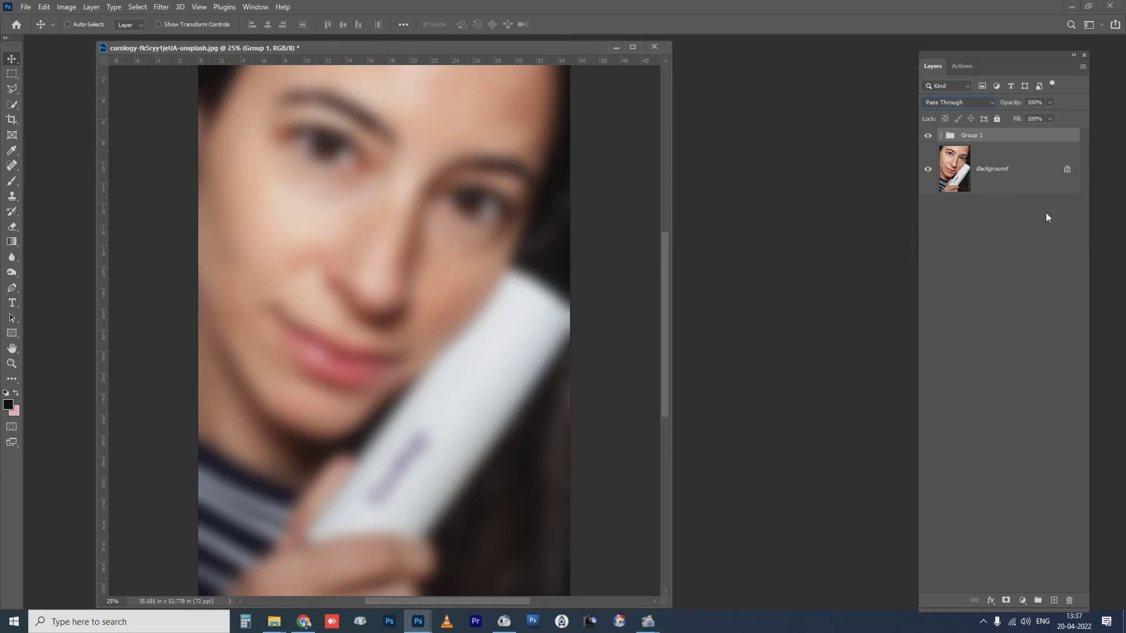
# Step: Add a black layer mask to the group and set up the Brush tool with white foreground and 84% opacity
pyautogui.keyDown('alt'); pyautogui.click(1005, 601); pyautogui.keyUp('alt')
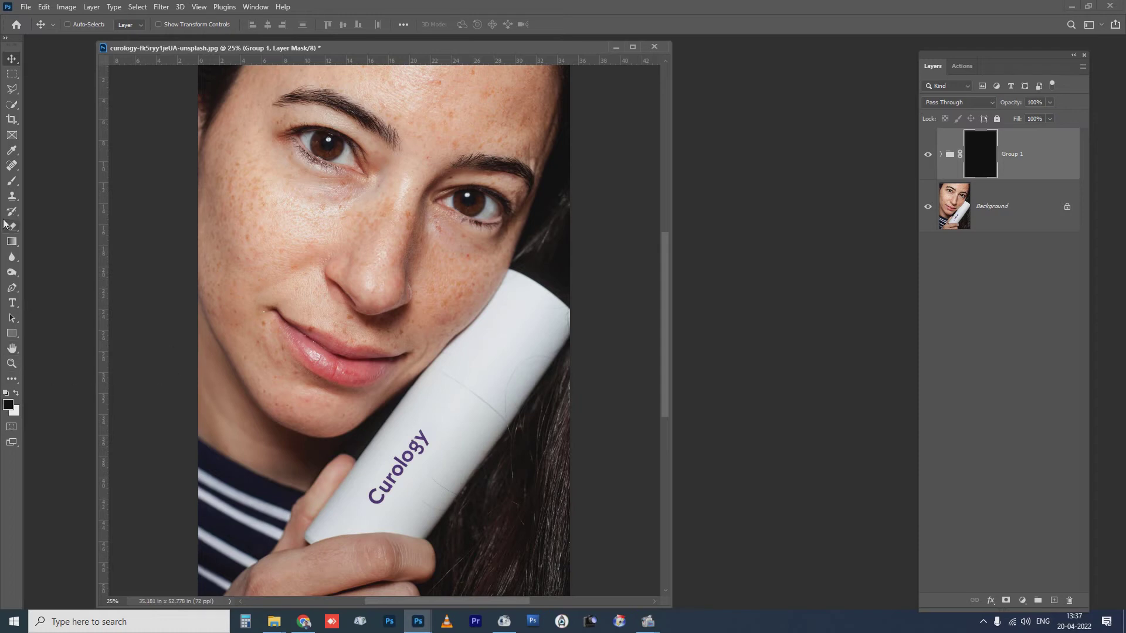
pyautogui.click(10, 185)
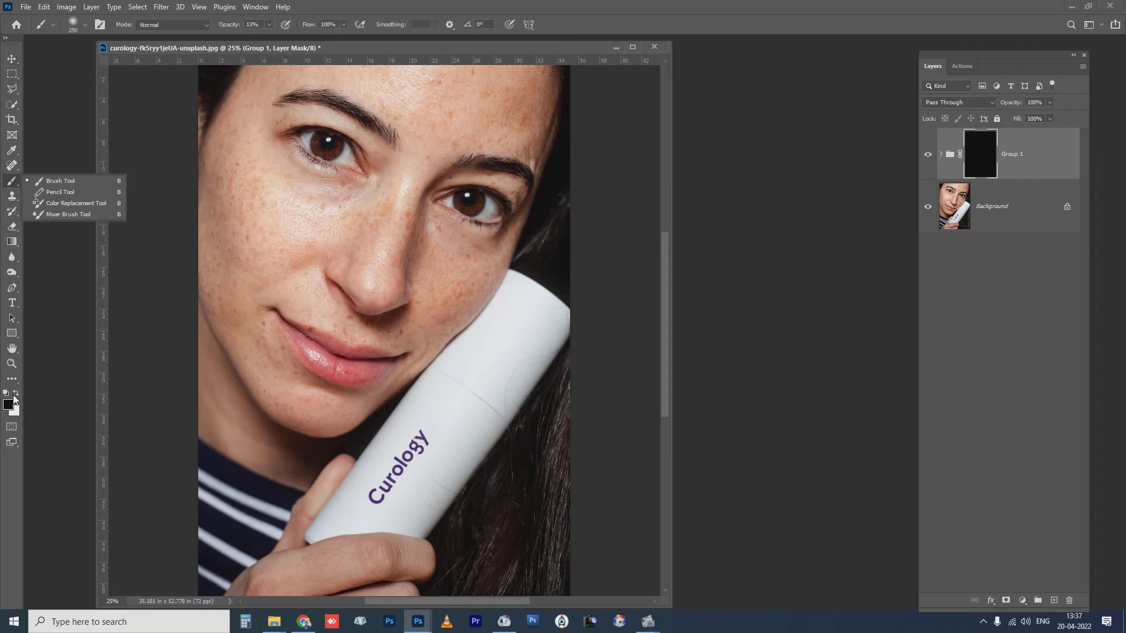
pyautogui.click(17, 393)
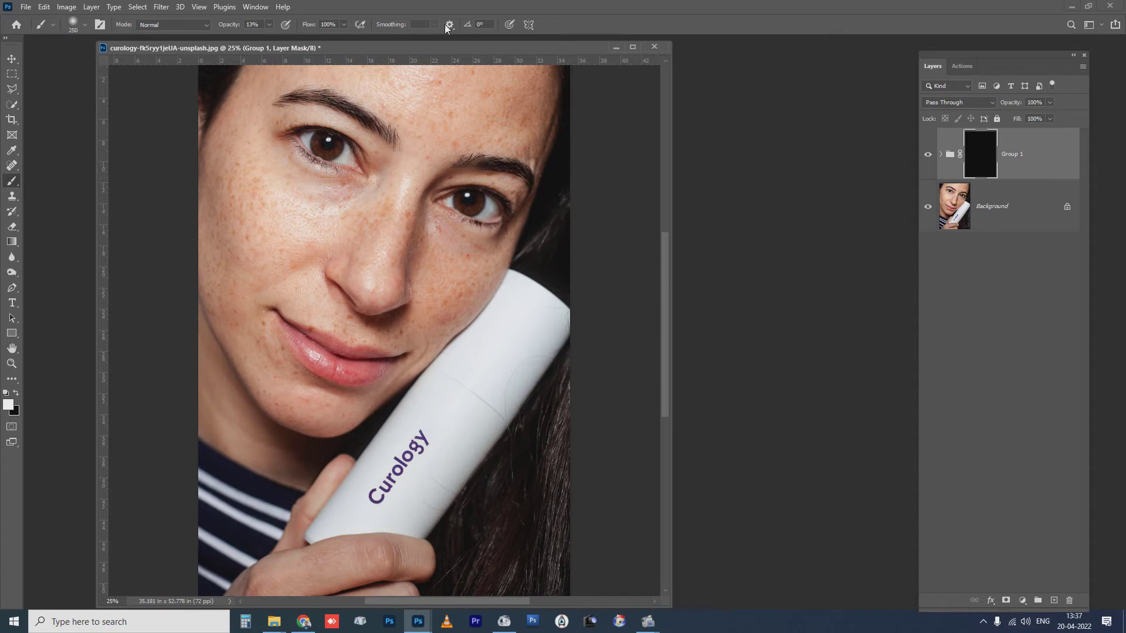
pyautogui.click(268, 24)
# Step: Paint white on the group mask over the forehead, nose, cheeks and temples in full-screen view to reveal the smoothed skin
pyautogui.press('f')
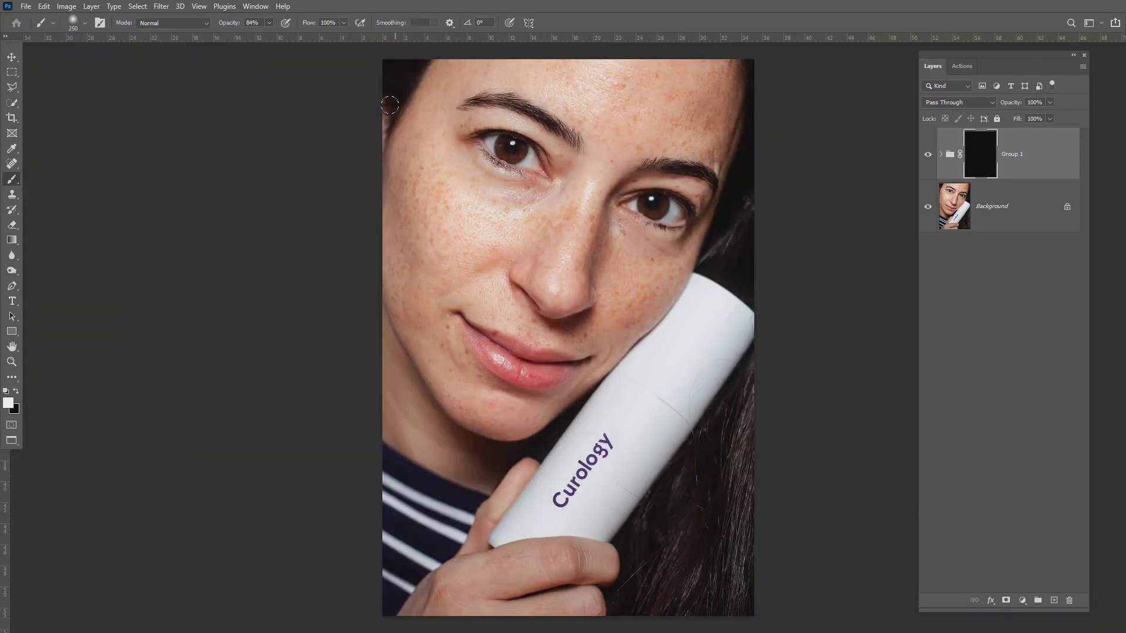
pyautogui.hotkey('ctrl', '+')
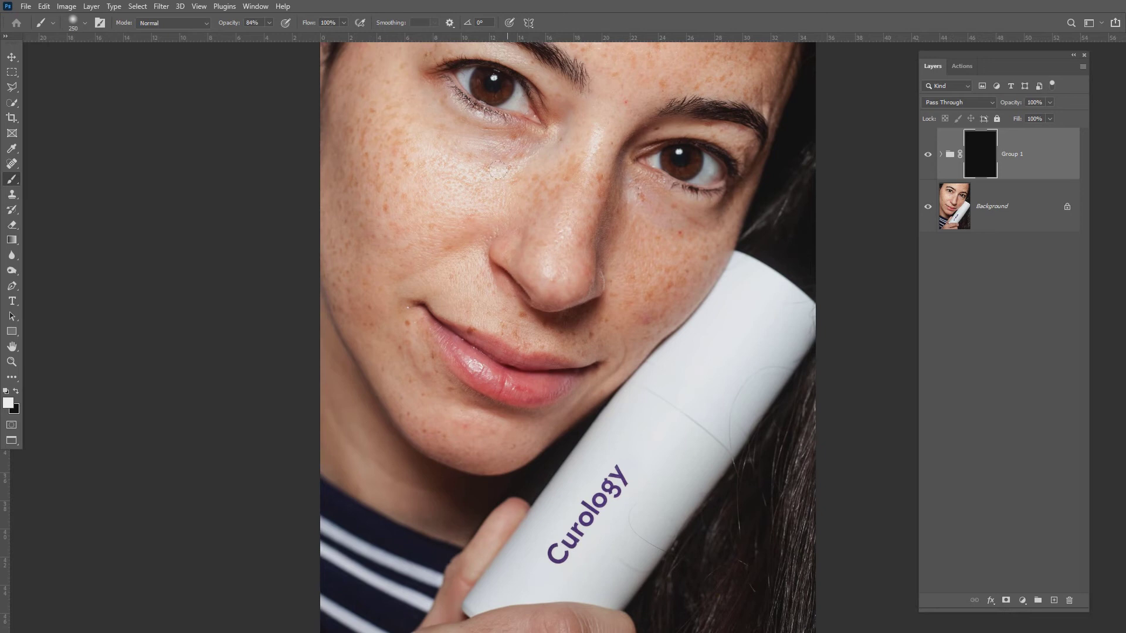
pyautogui.moveTo(497, 170); pyautogui.dragTo(486, 309)
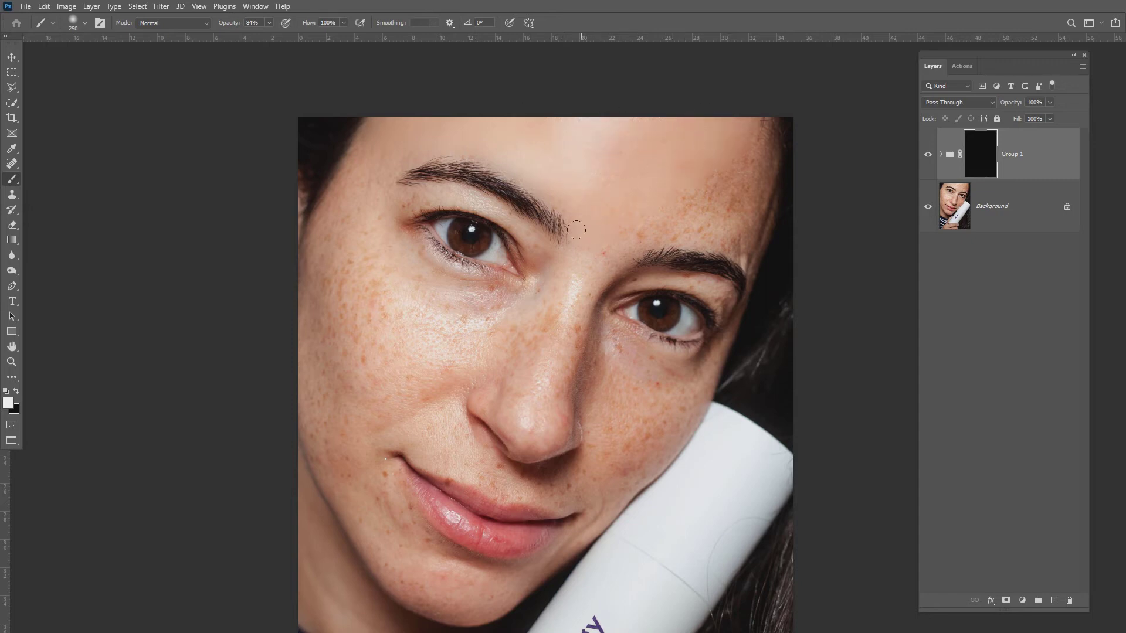
pyautogui.moveTo(577, 230)
pyautogui.mouseDown()
pyautogui.moveTo(514, 420)
pyautogui.moveTo(573, 314)
pyautogui.moveTo(540, 409)
pyautogui.moveTo(567, 419)
pyautogui.moveTo(593, 338)
pyautogui.mouseUp()
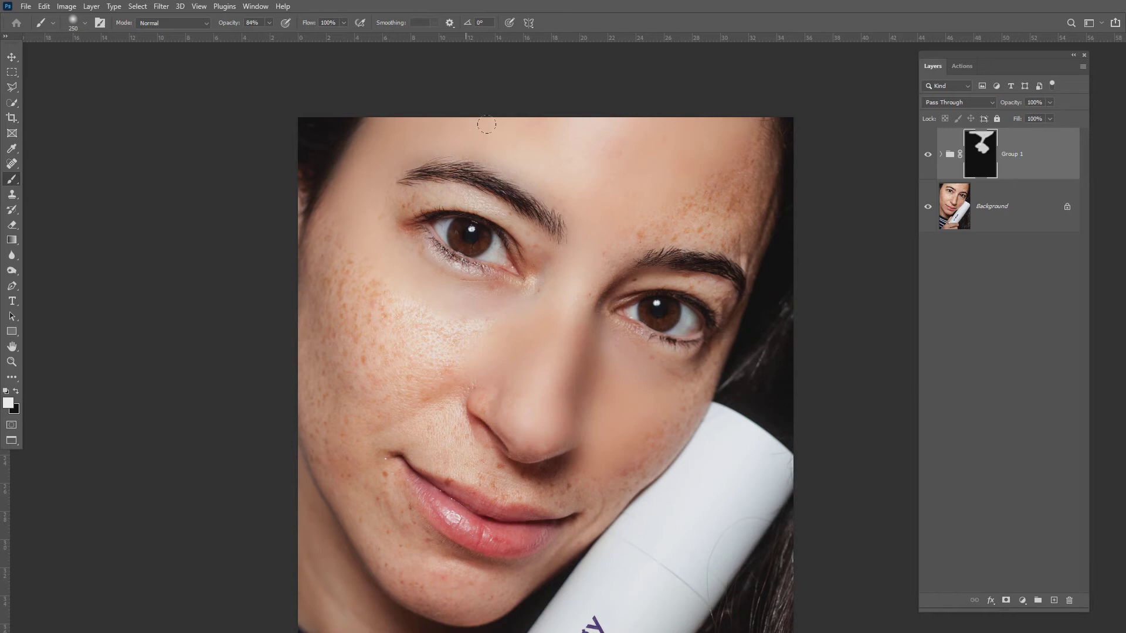
pyautogui.moveTo(358, 192); pyautogui.dragTo(302, 303)
pyautogui.moveTo(605, 243)
pyautogui.mouseDown()
pyautogui.moveTo(715, 236)
pyautogui.moveTo(744, 260)
pyautogui.moveTo(724, 214)
pyautogui.mouseUp()
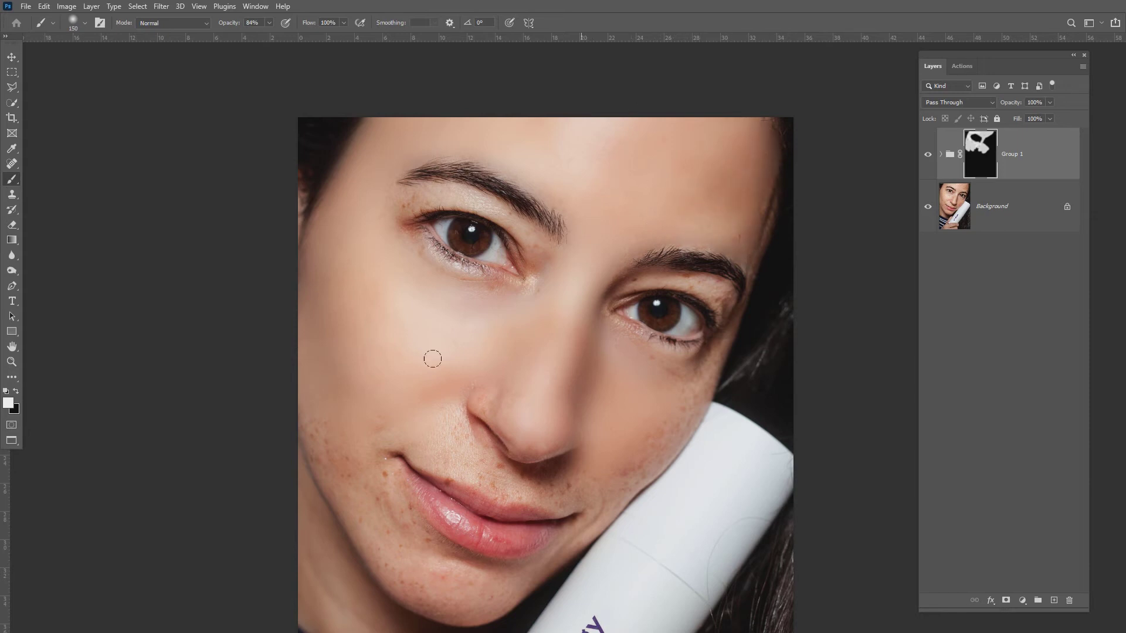
# Step: Paint white on the group mask around the mouth with a 150 px brush and around both eyes with a 90 px brush
pyautogui.moveTo(368, 453)
pyautogui.mouseDown()
pyautogui.moveTo(431, 571)
pyautogui.moveTo(370, 542)
pyautogui.moveTo(432, 600)
pyautogui.moveTo(511, 582)
pyautogui.moveTo(421, 535)
pyautogui.moveTo(396, 497)
pyautogui.moveTo(369, 504)
pyautogui.moveTo(359, 488)
pyautogui.moveTo(403, 427)
pyautogui.moveTo(447, 413)
pyautogui.moveTo(417, 434)
pyautogui.moveTo(431, 454)
pyautogui.moveTo(455, 431)
pyautogui.moveTo(469, 454)
pyautogui.moveTo(562, 482)
pyautogui.moveTo(503, 486)
pyautogui.moveTo(609, 486)
pyautogui.moveTo(683, 406)
pyautogui.moveTo(654, 387)
pyautogui.moveTo(651, 362)
pyautogui.moveTo(698, 363)
pyautogui.moveTo(661, 443)
pyautogui.moveTo(534, 568)
pyautogui.moveTo(528, 614)
pyautogui.moveTo(573, 458)
pyautogui.moveTo(479, 464)
pyautogui.moveTo(506, 475)
pyautogui.moveTo(456, 459)
pyautogui.moveTo(503, 382)
pyautogui.moveTo(535, 461)
pyautogui.mouseUp()
pyautogui.hotkey('ctrl', '+')
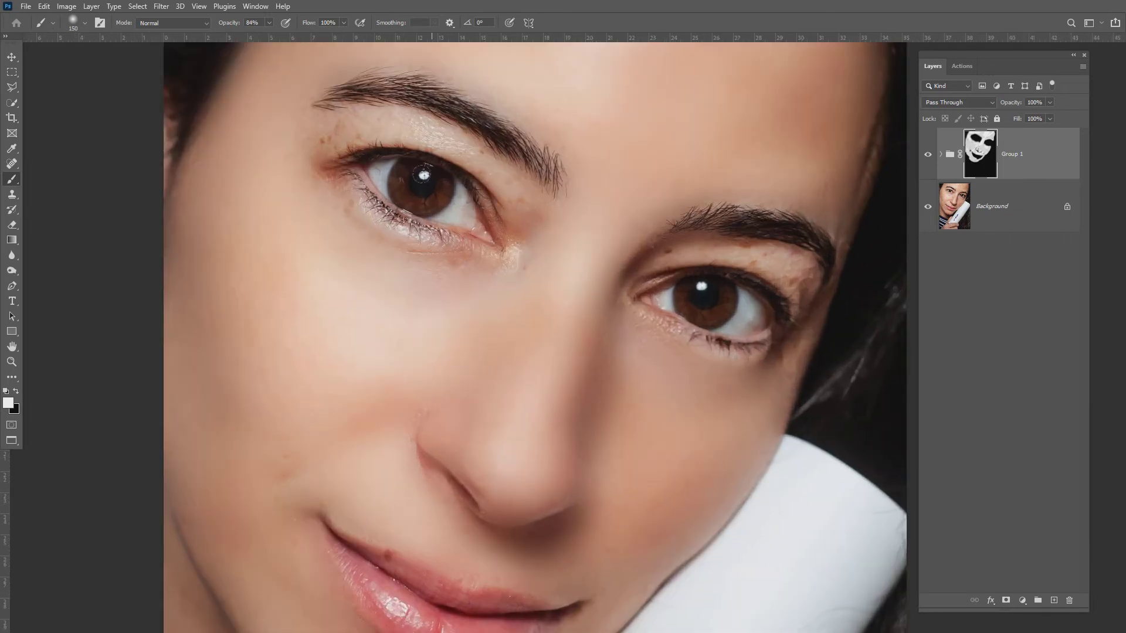
pyautogui.moveTo(326, 142)
pyautogui.mouseDown()
pyautogui.moveTo(416, 130)
pyautogui.moveTo(492, 168)
pyautogui.moveTo(528, 218)
pyautogui.moveTo(458, 137)
pyautogui.moveTo(386, 116)
pyautogui.moveTo(317, 131)
pyautogui.moveTo(293, 112)
pyautogui.moveTo(308, 119)
pyautogui.moveTo(302, 157)
pyautogui.moveTo(341, 210)
pyautogui.moveTo(437, 267)
pyautogui.moveTo(430, 254)
pyautogui.moveTo(518, 263)
pyautogui.moveTo(519, 215)
pyautogui.moveTo(646, 267)
pyautogui.moveTo(721, 250)
pyautogui.moveTo(790, 283)
pyautogui.moveTo(763, 251)
pyautogui.moveTo(802, 262)
pyautogui.moveTo(652, 324)
pyautogui.moveTo(621, 280)
pyautogui.moveTo(684, 345)
pyautogui.moveTo(787, 373)
pyautogui.mouseUp()
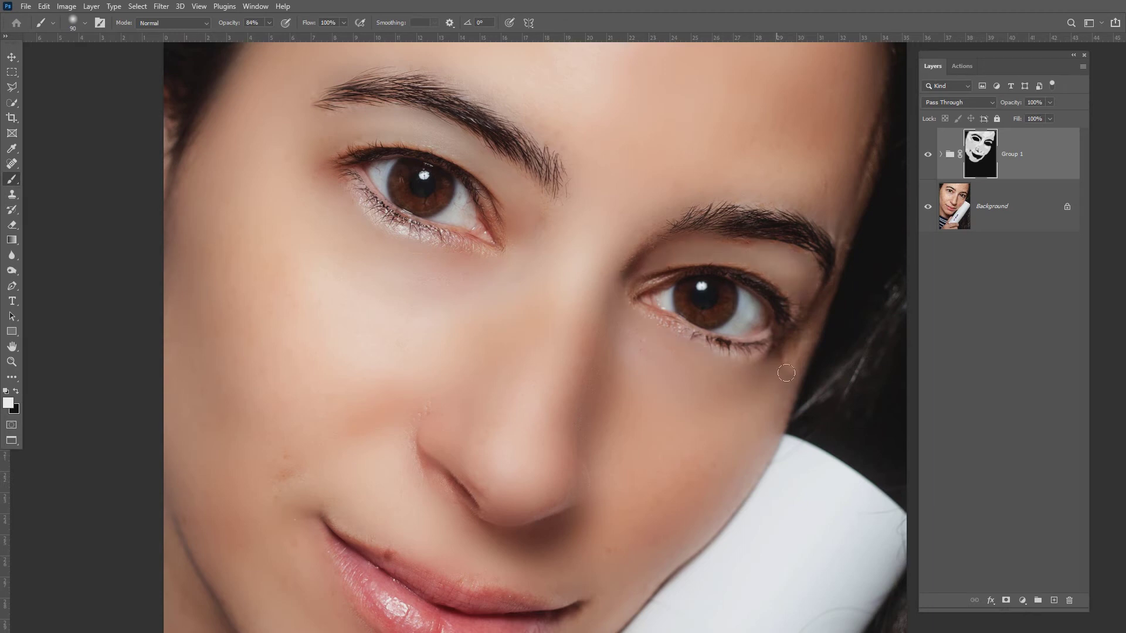
# Step: Enlarge the brush to 175 px and paint white on the group mask over the neck and jaw edge
pyautogui.hotkey('ctrl', '-')
pyautogui.hotkey('ctrl', '-')
pyautogui.hotkey('ctrl', '-')
pyautogui.hotkey('ctrl', '+')
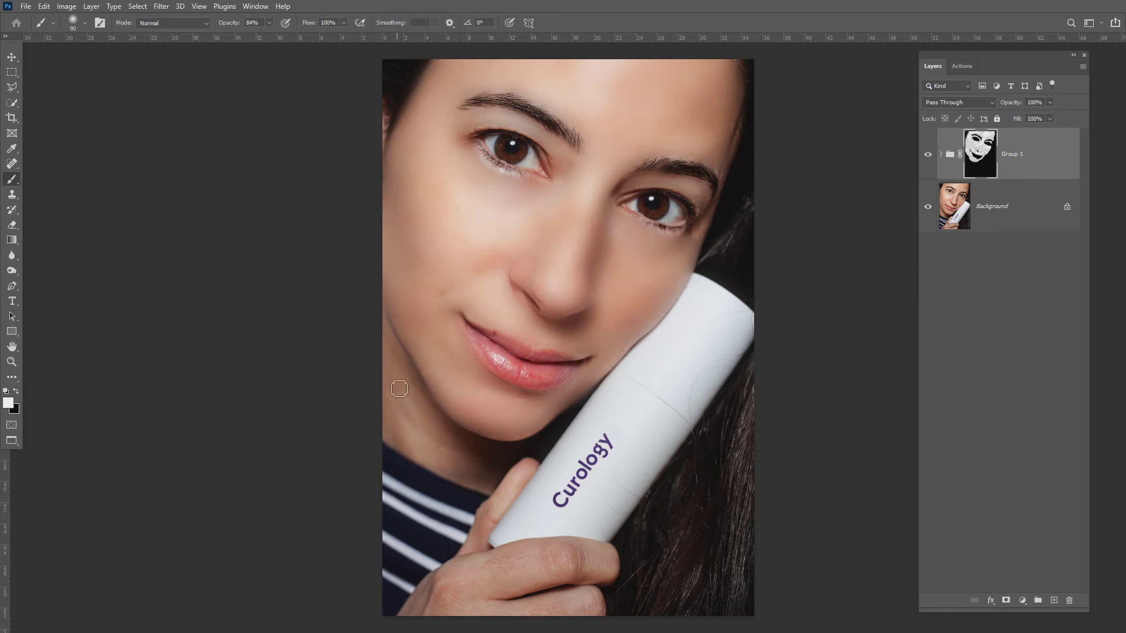
pyautogui.press(']')
pyautogui.press(']')
pyautogui.press(']')
pyautogui.press(']')
pyautogui.moveTo(462, 459)
pyautogui.mouseDown()
pyautogui.moveTo(385, 372)
pyautogui.moveTo(390, 426)
pyautogui.moveTo(387, 380)
pyautogui.mouseUp()
# Step: Toggle the visibility of Group 1 repeatedly to compare the portrait before and after smoothing, leaving the group shown
pyautogui.click(927, 155)
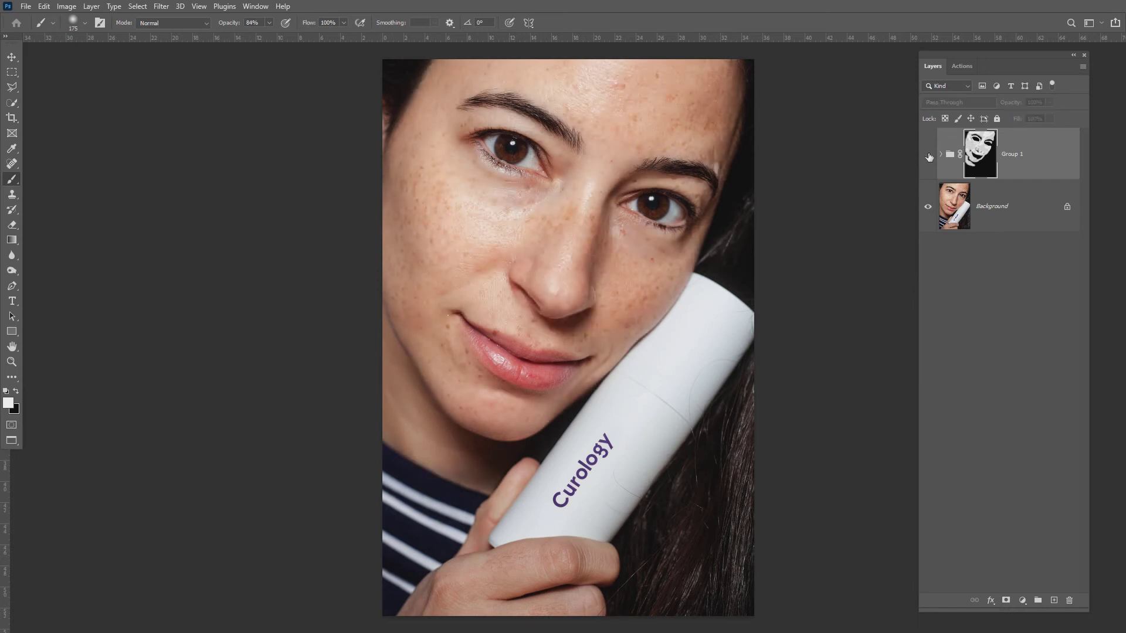
pyautogui.click(929, 156)
pyautogui.click(928, 156)
pyautogui.click(928, 156)
pyautogui.click(929, 156)
pyautogui.click(929, 156)
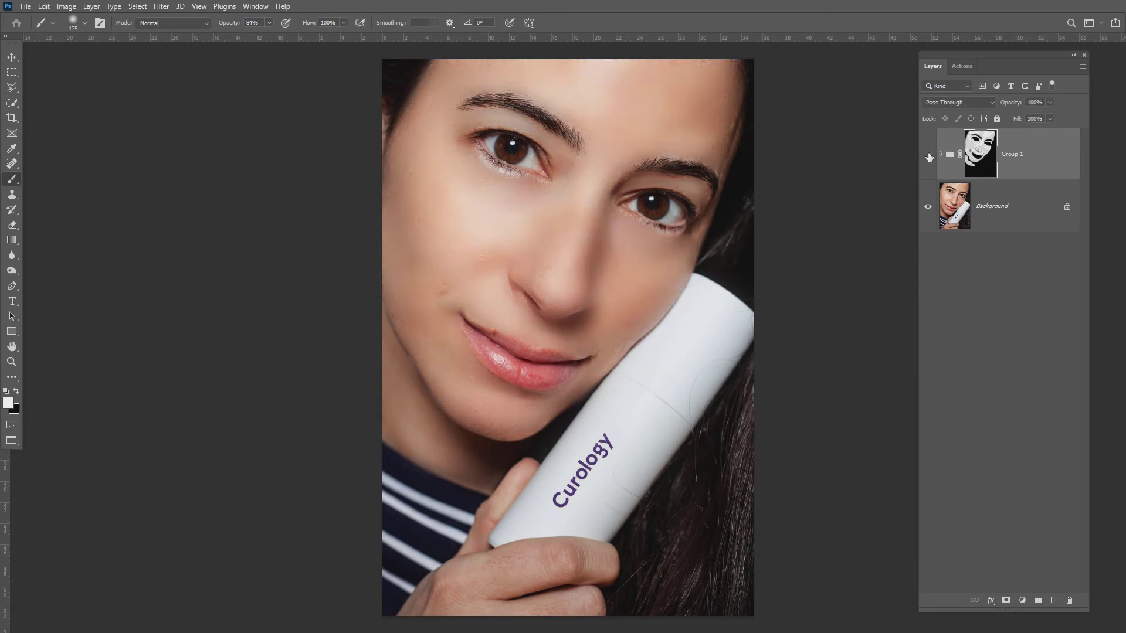
pyautogui.click(929, 156)
pyautogui.click(928, 156)
pyautogui.click(929, 156)
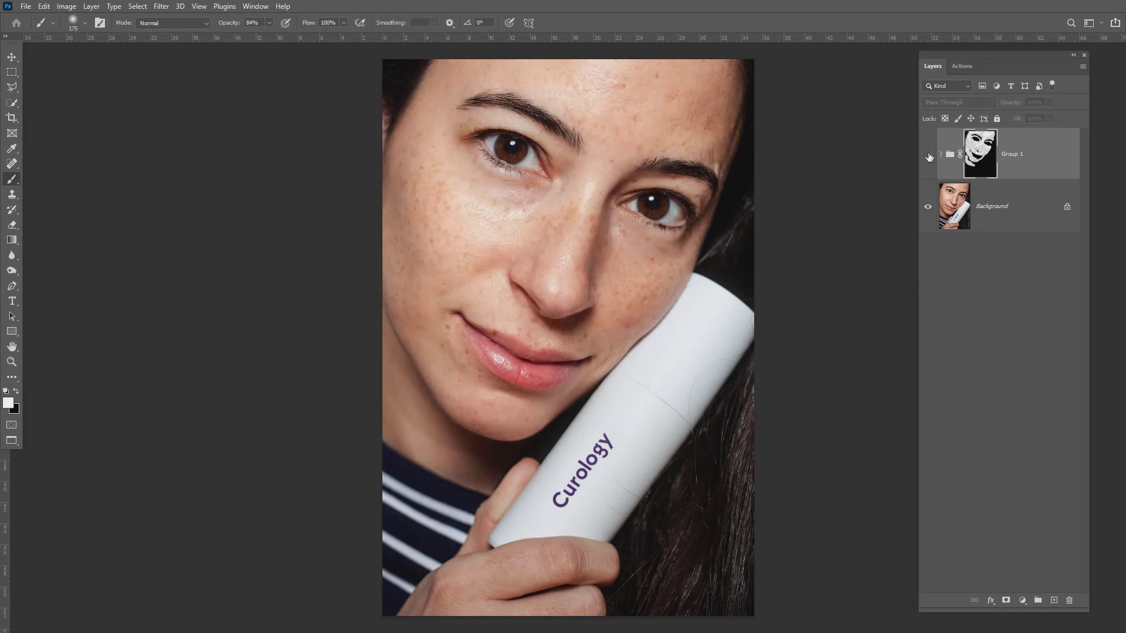
pyautogui.click(928, 156)
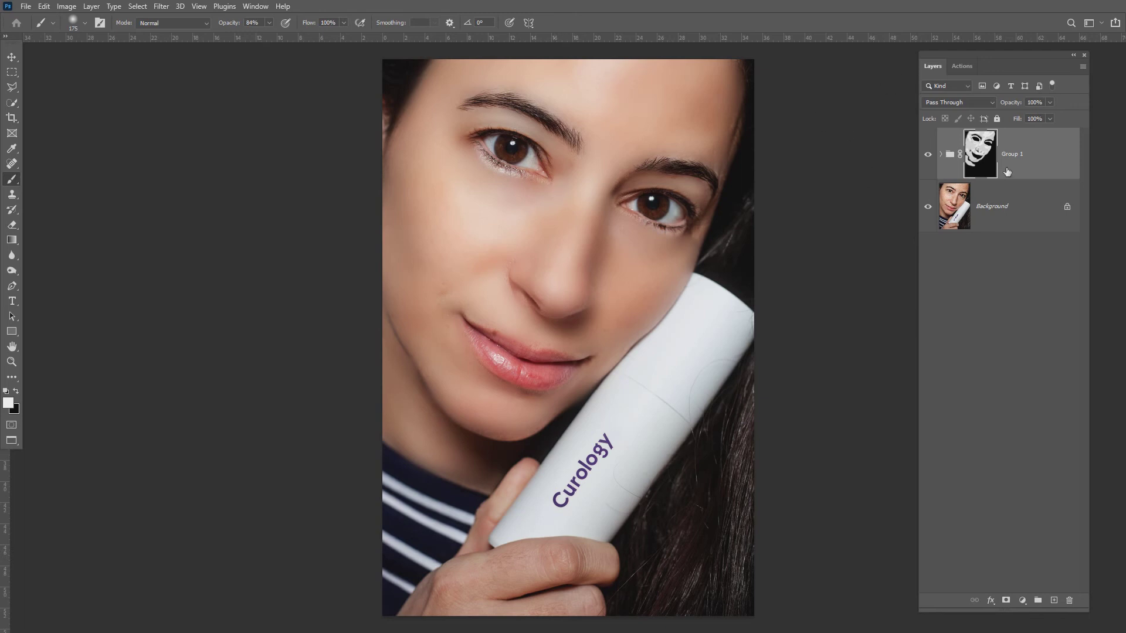
# Step: Examine the recorded commands of the High End Retouching action in the VPA-Skin Retouching set
pyautogui.click(968, 70)
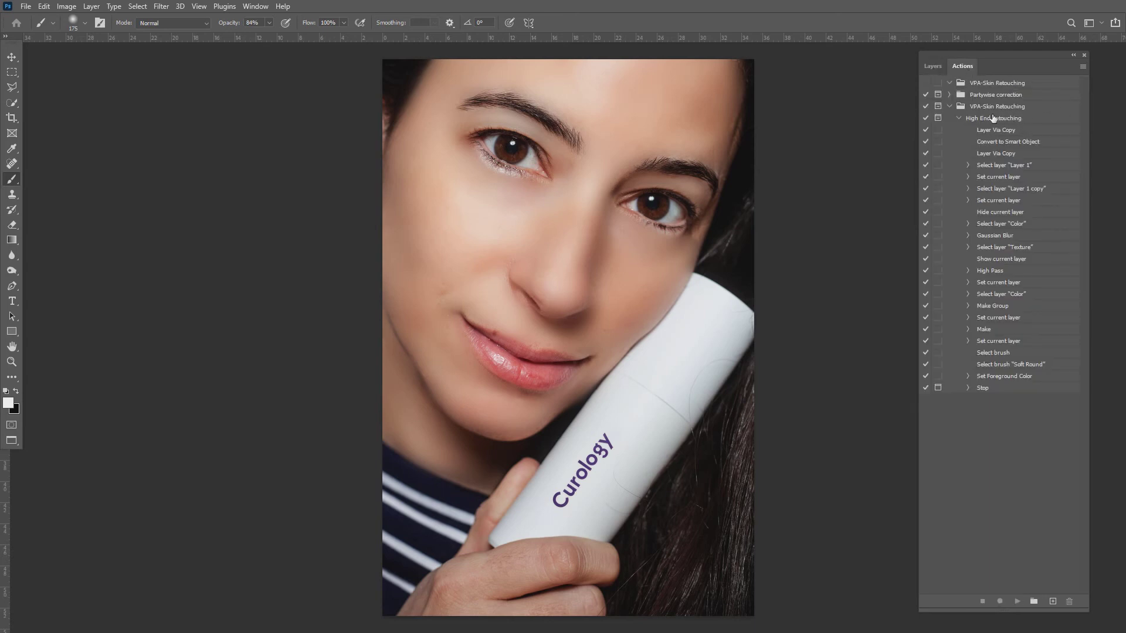
pyautogui.click(959, 119)
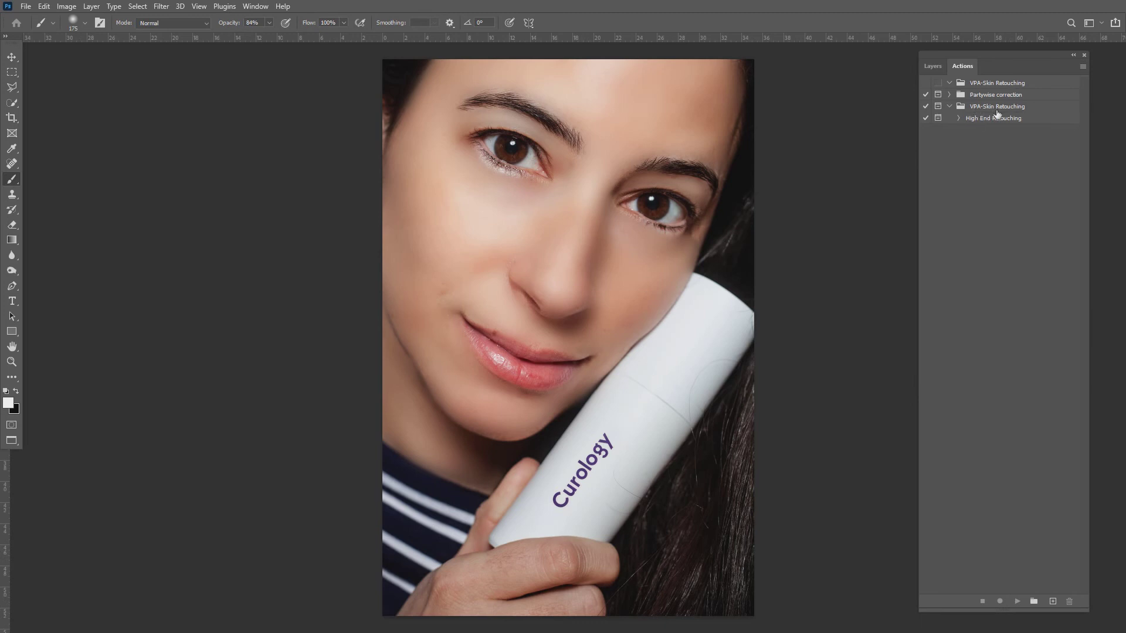
pyautogui.click(958, 118)
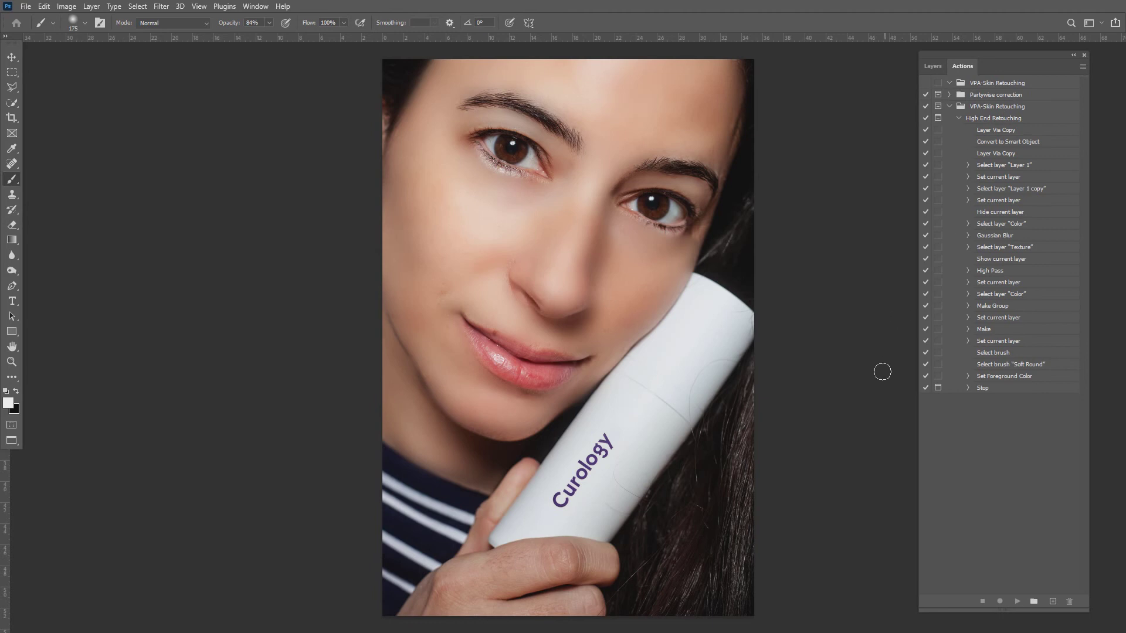